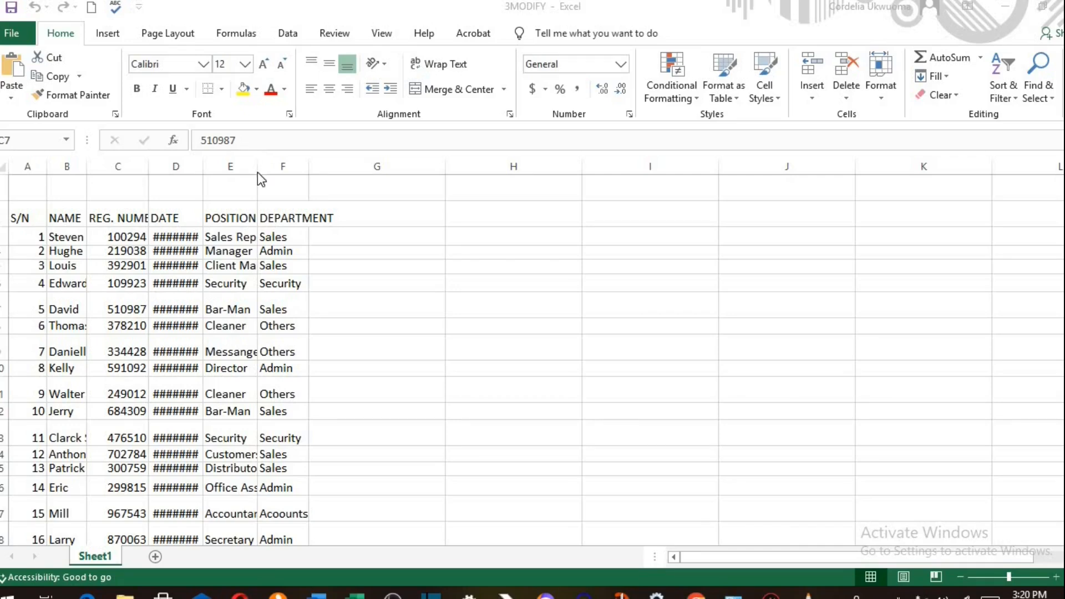
Step: Widen columns B through F individually so that their headings and entries fit
click(234, 215)
click(235, 215)
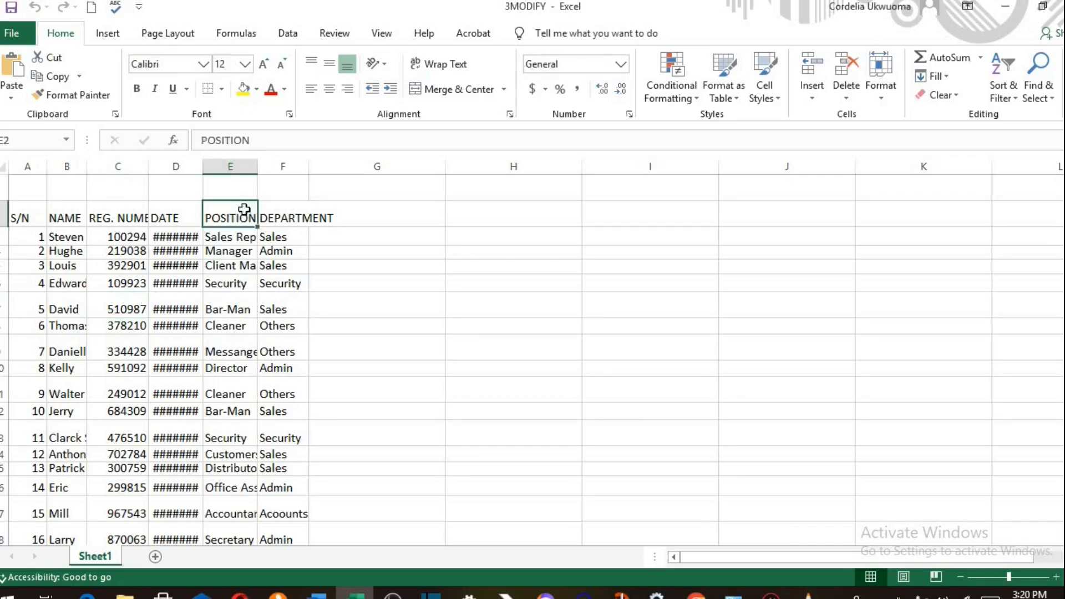
drag(257, 168, 328, 180)
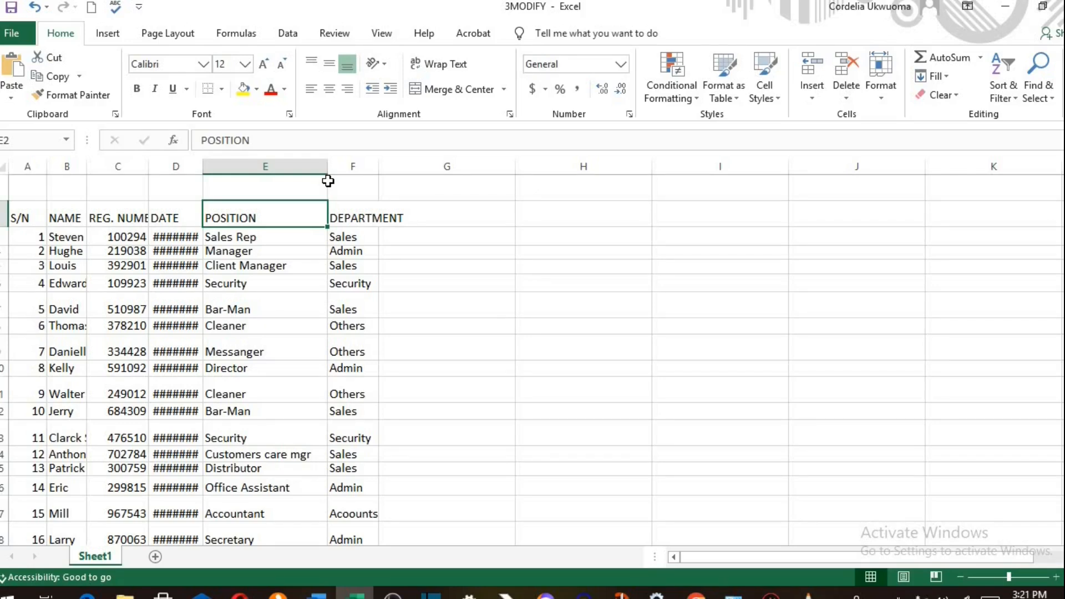
drag(87, 166, 188, 166)
double_click(247, 164)
double_click(431, 169)
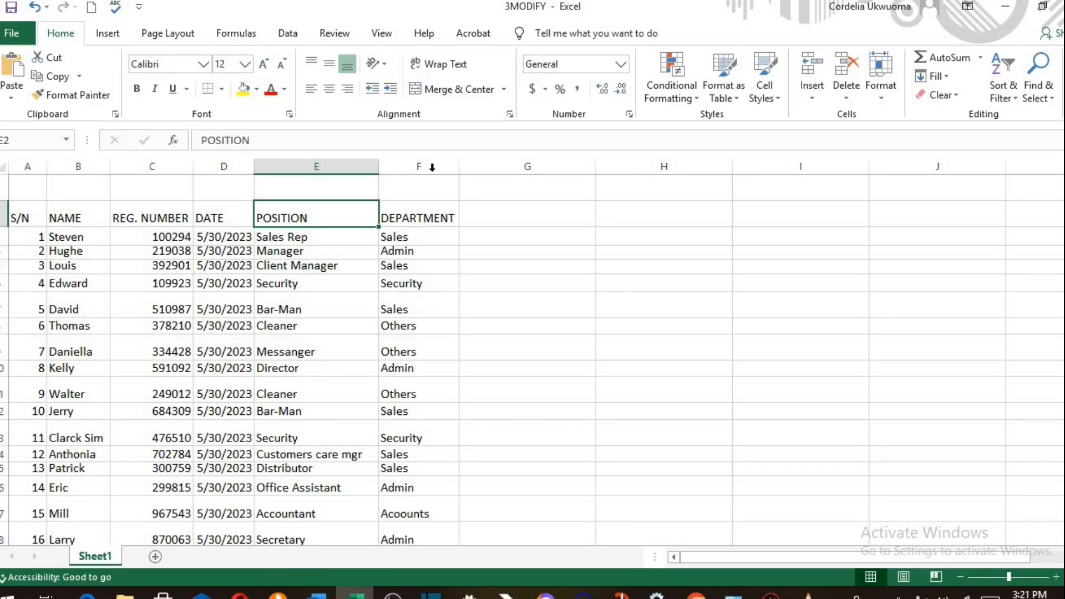
Step: Adjust the heights of rows 3, 5, 6, 7 and 8 individually to space out the entries
drag(7, 245, 7, 278)
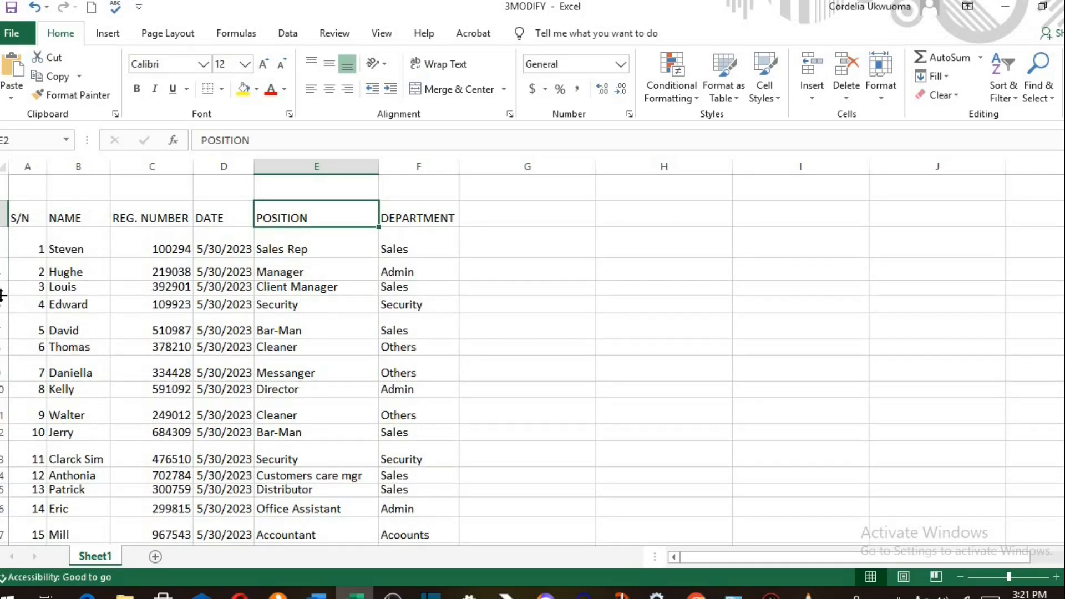
drag(1, 295, 0, 300)
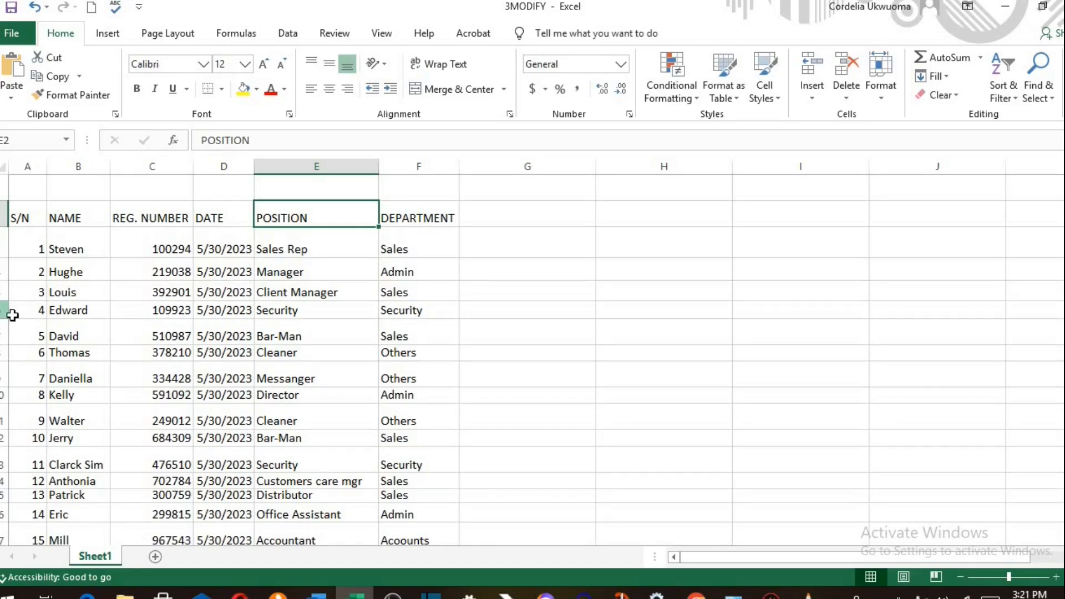
drag(2, 319, 2, 356)
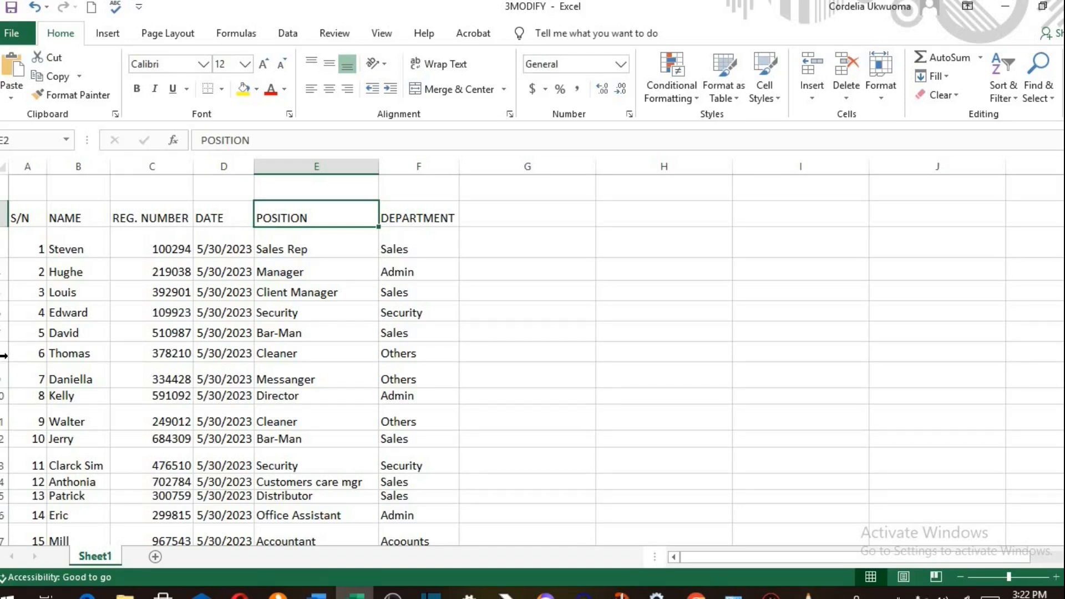
Step: Give all rows of the sheet one uniform, taller height at once
click(4, 166)
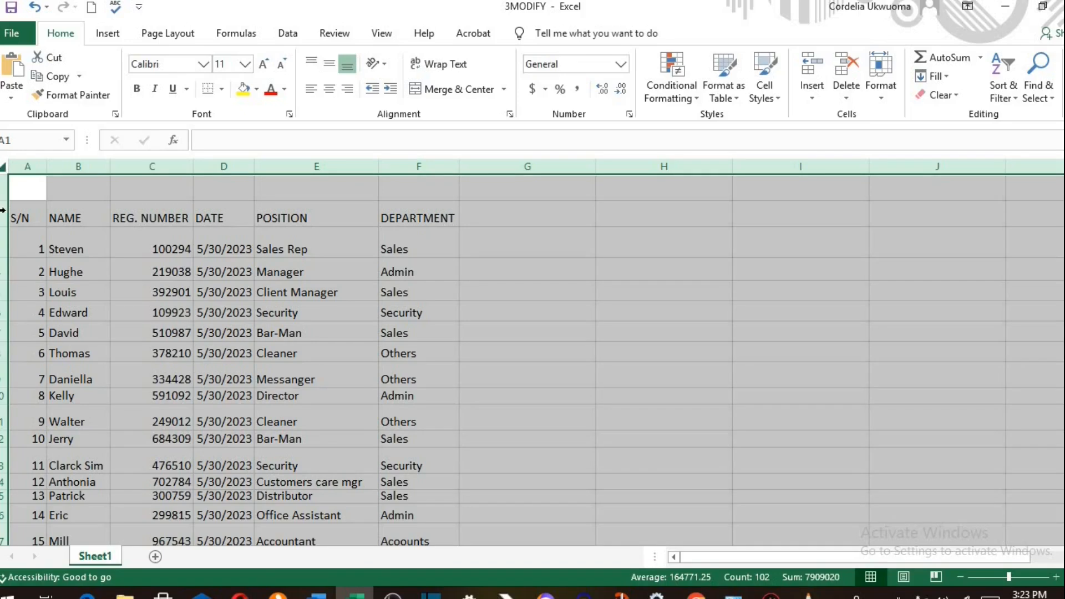
drag(7, 340, 7, 350)
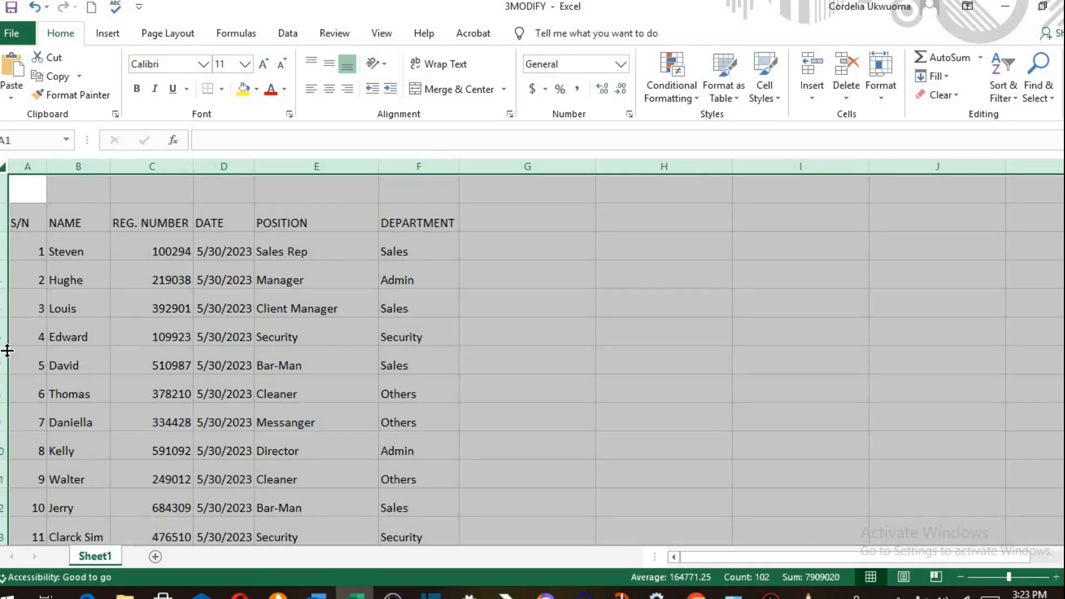
click(51, 332)
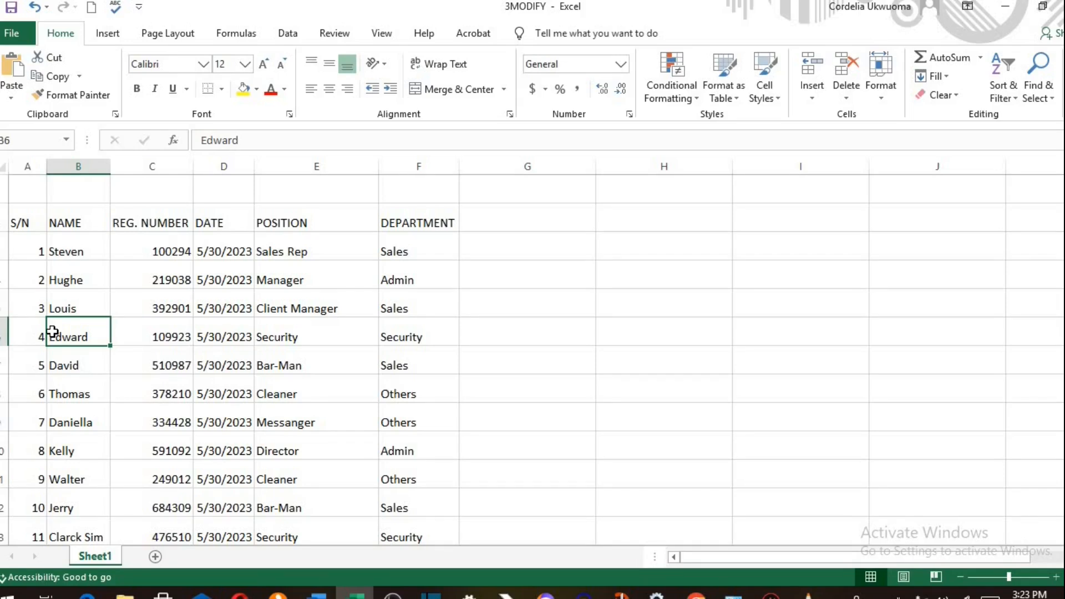
Step: Give all columns of the sheet one uniform width, wide enough for the longest position entry
click(4, 170)
mouse_move(379, 165)
mouse_down()
mouse_move(468, 175)
mouse_move(387, 179)
mouse_up()
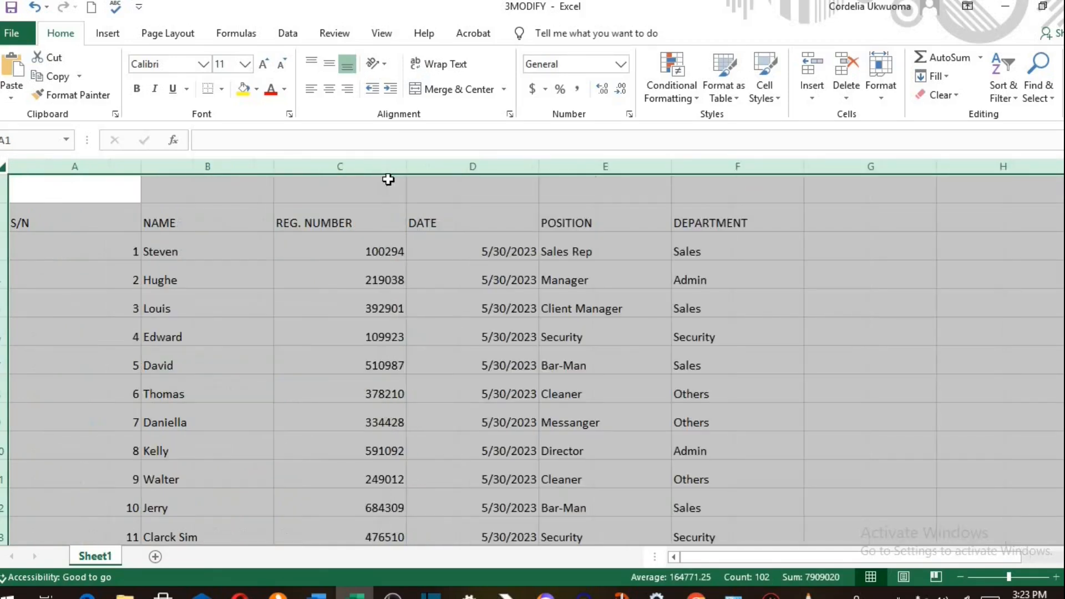
scroll(377, 206, down, 2)
drag(672, 165, 656, 183)
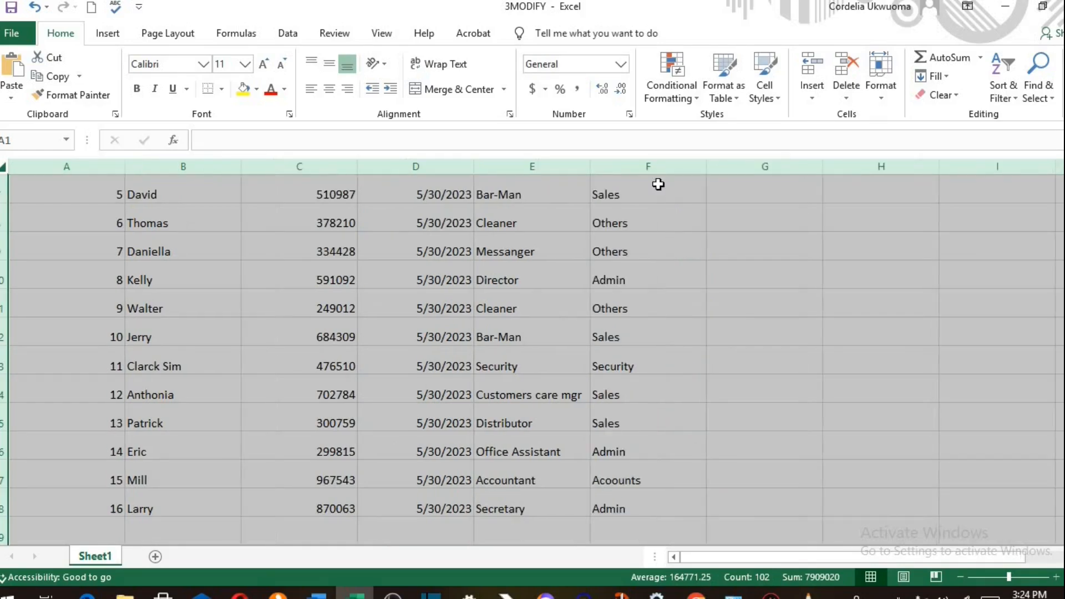
click(281, 311)
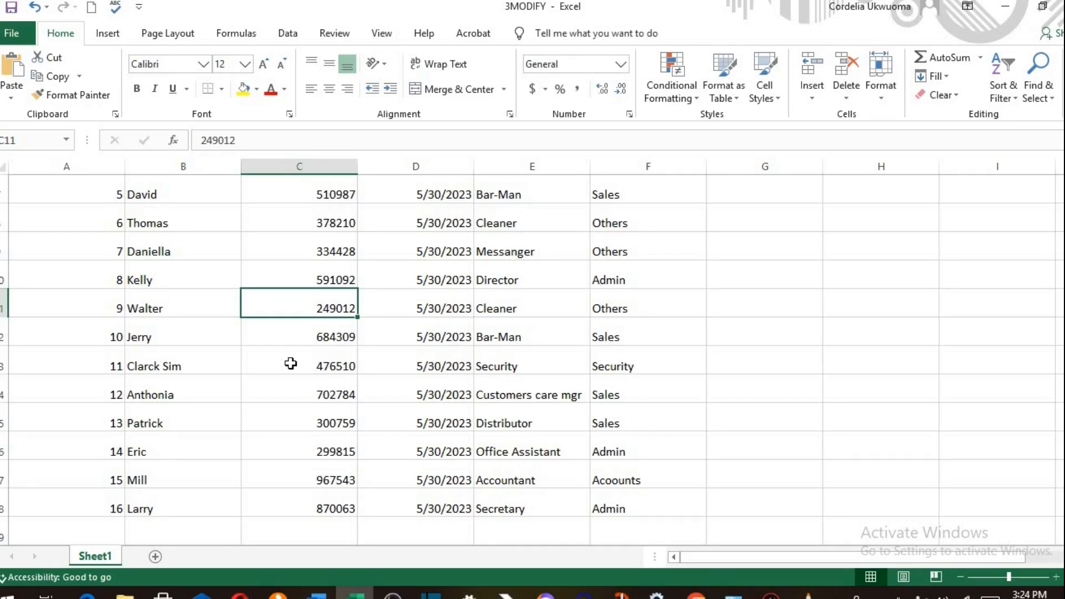
Step: Insert a blank row at row 7, above the entry with serial number 5
scroll(290, 363, up, 2)
click(1, 364)
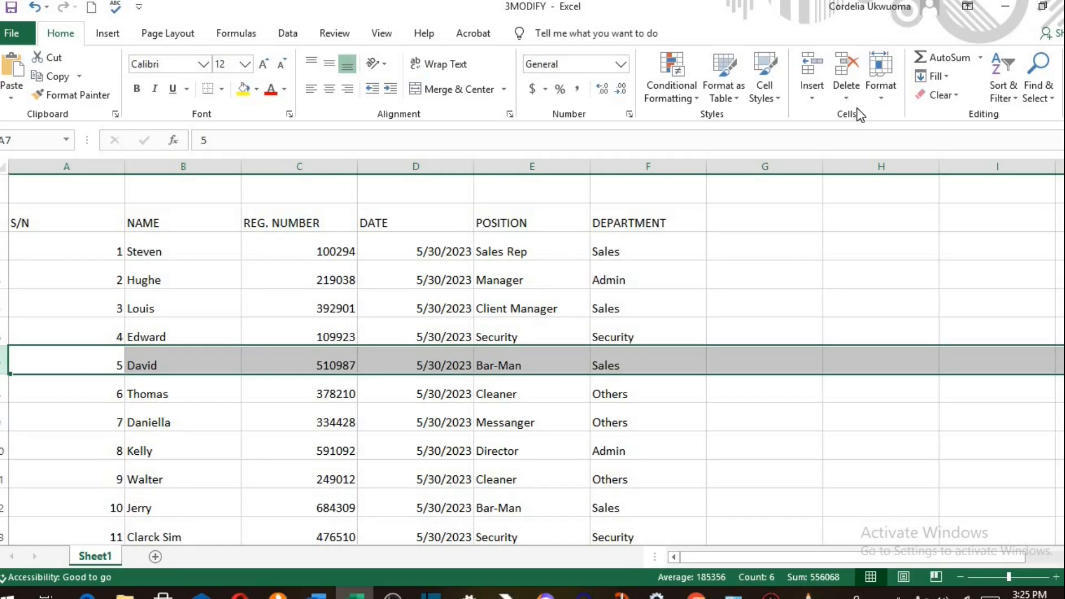
click(812, 65)
click(182, 362)
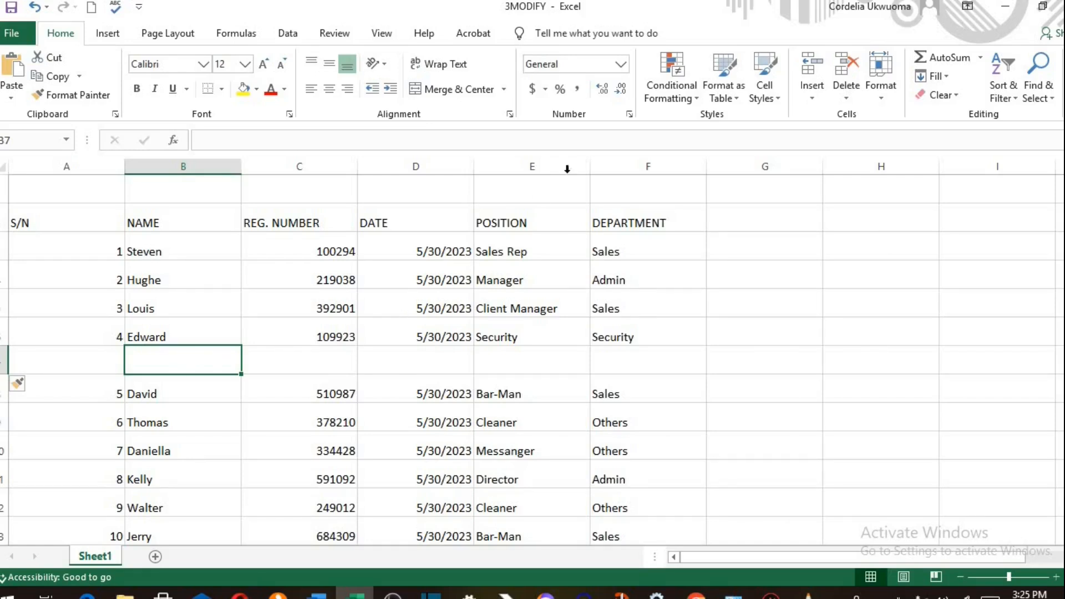
Step: Insert a blank column E between the DATE and POSITION columns
click(530, 166)
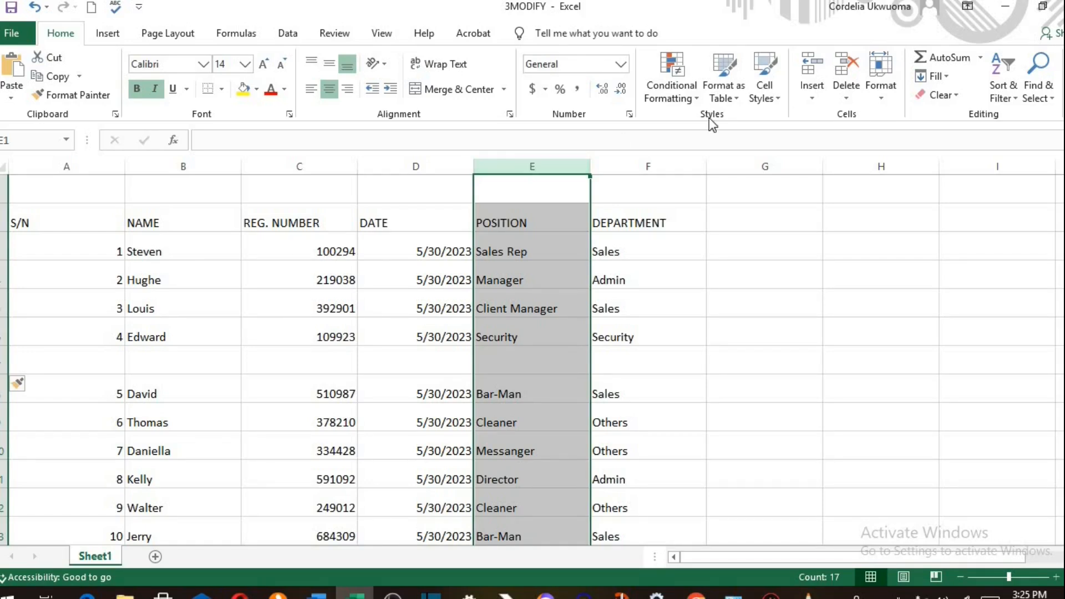
click(811, 65)
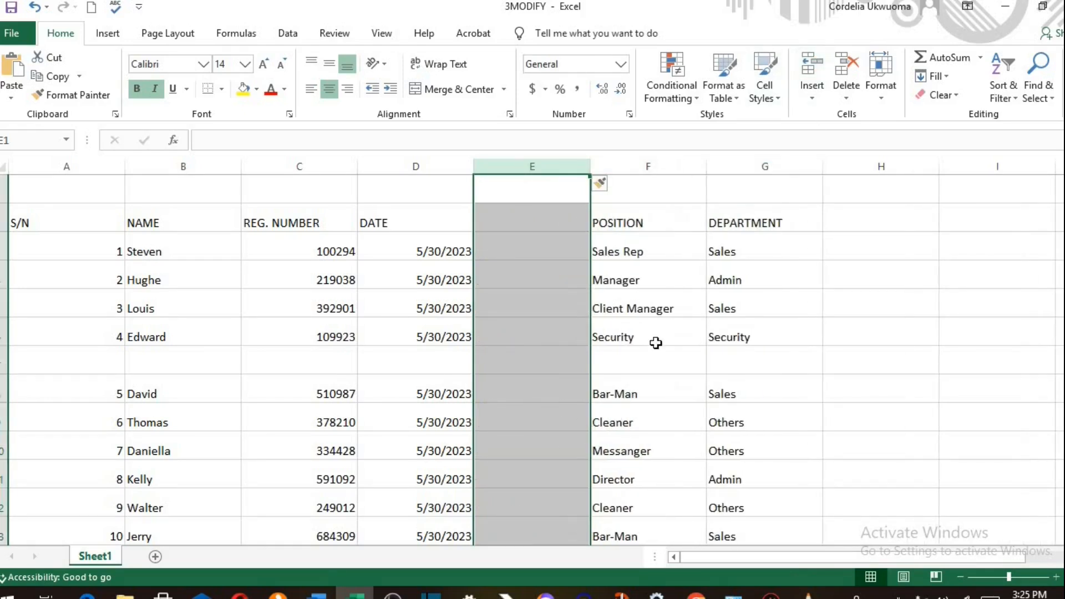
click(562, 394)
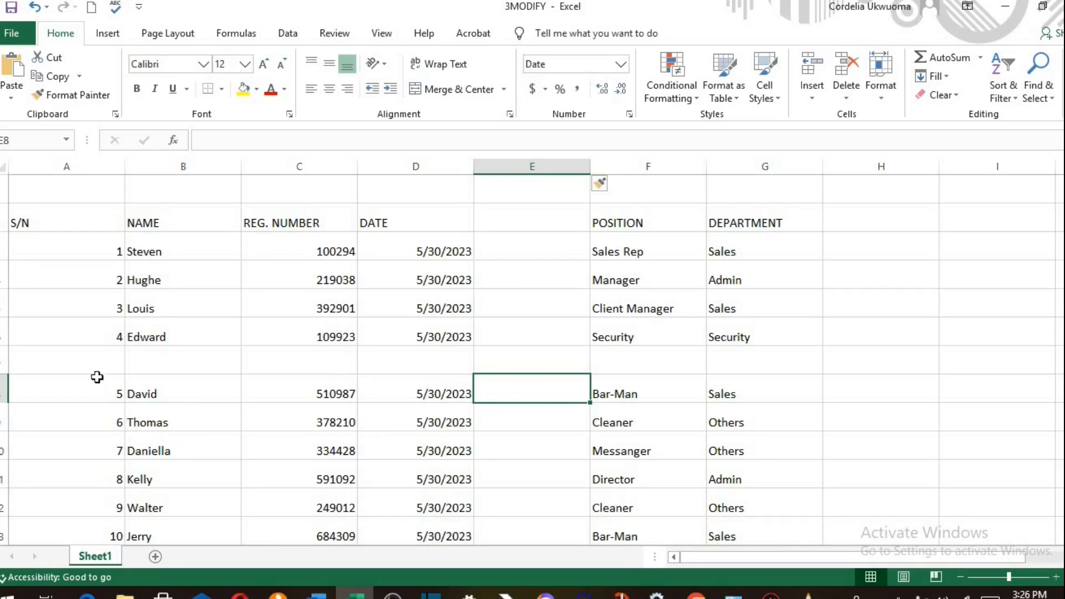
Step: Delete the blank row 7 and the blank column E
click(3, 360)
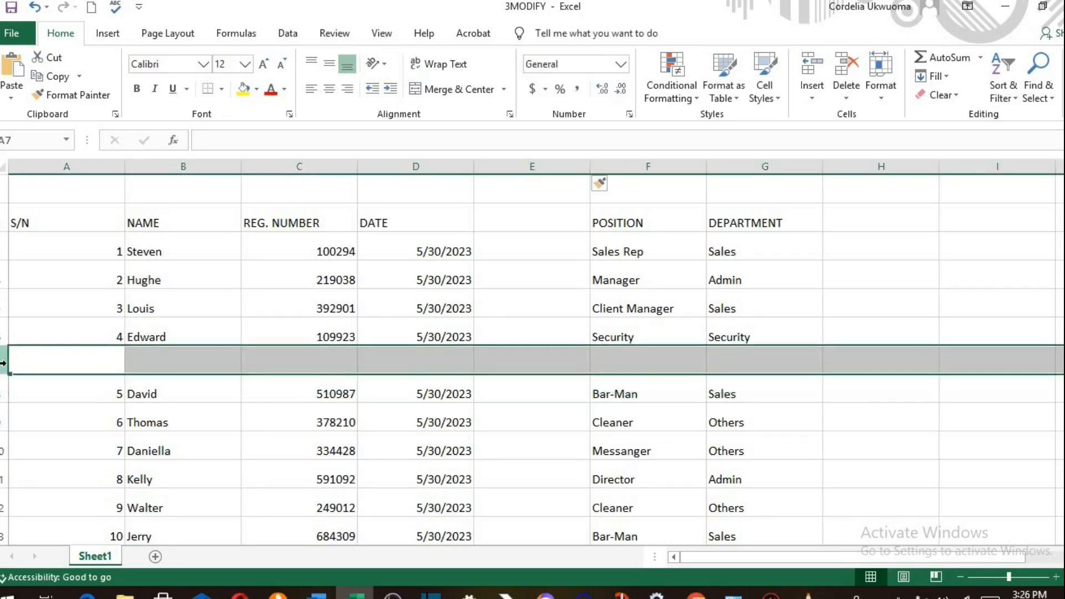
click(858, 71)
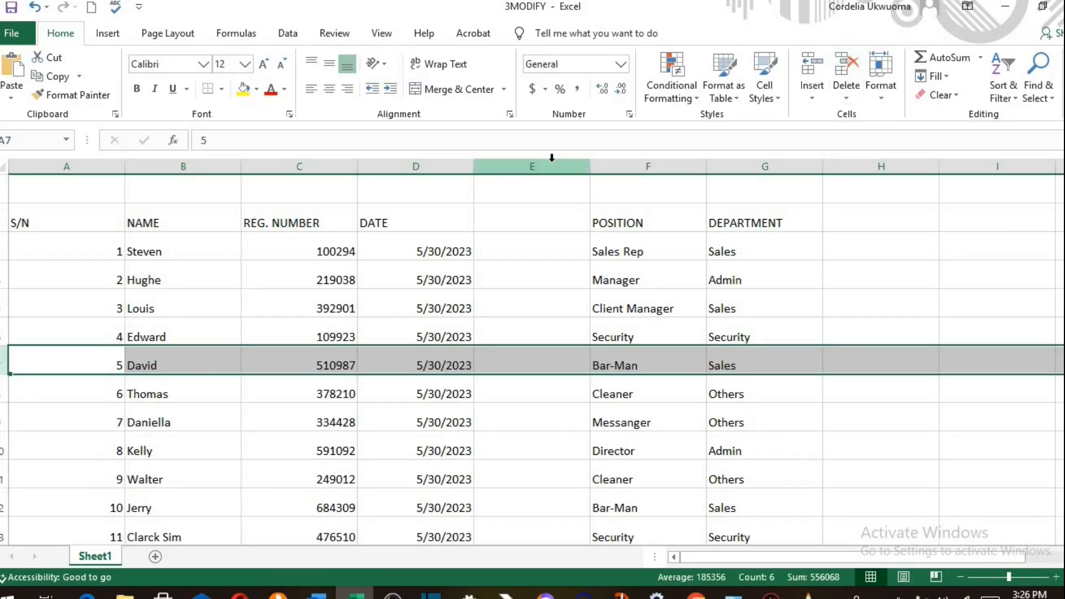
click(552, 158)
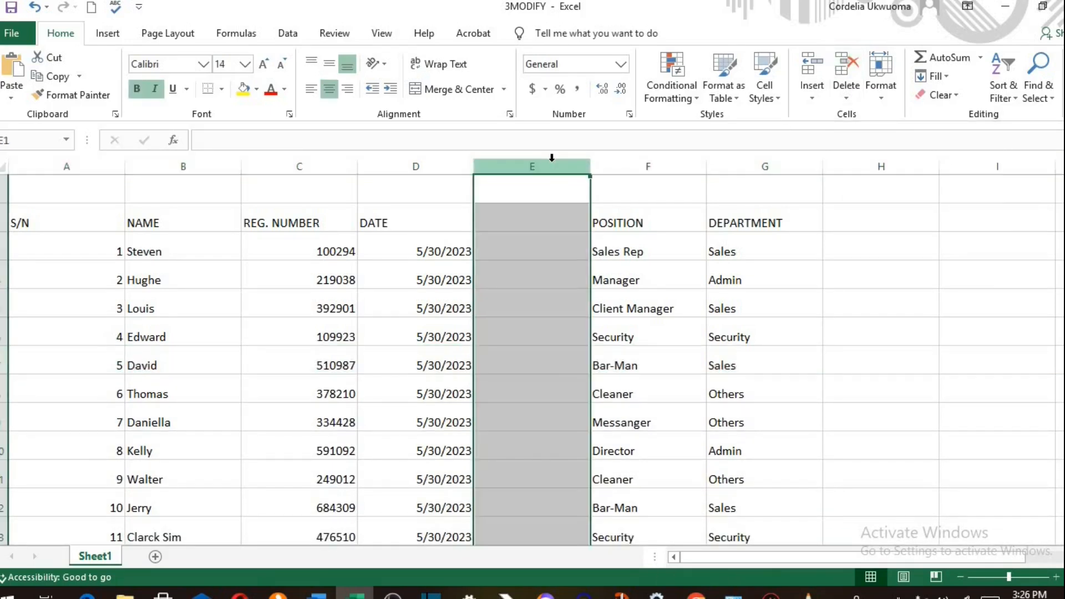
click(846, 70)
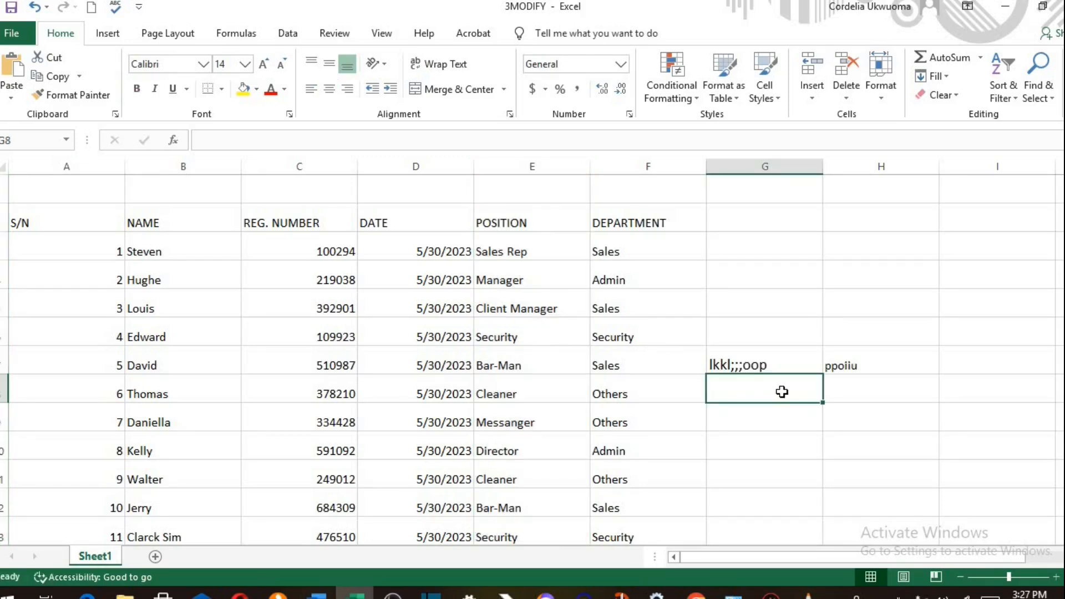
Step: Delete cells G7 and H7, which hold stray text beside the table
drag(728, 363, 848, 372)
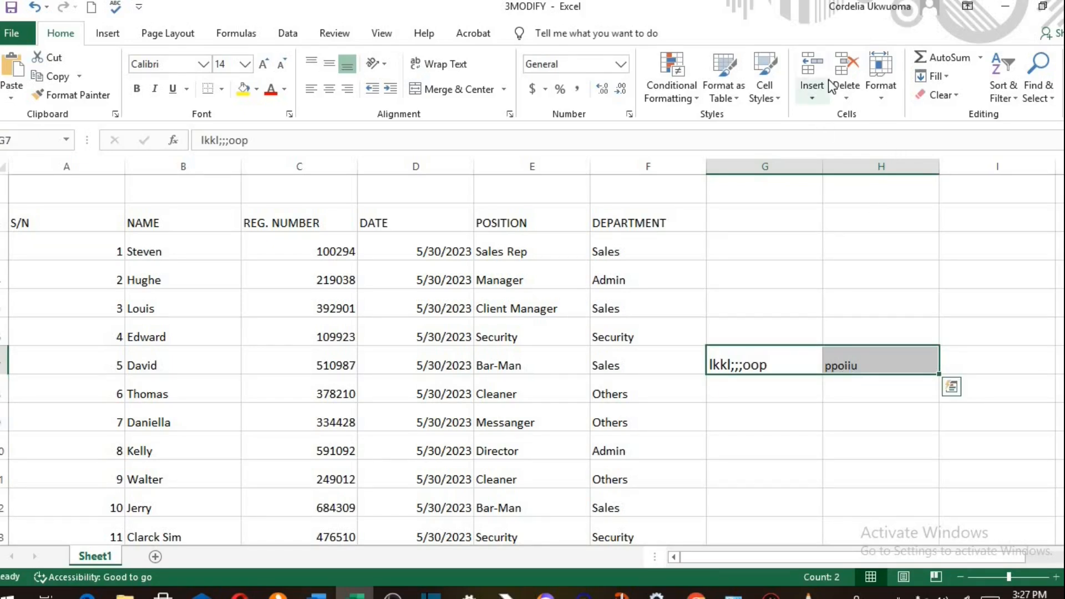
click(843, 66)
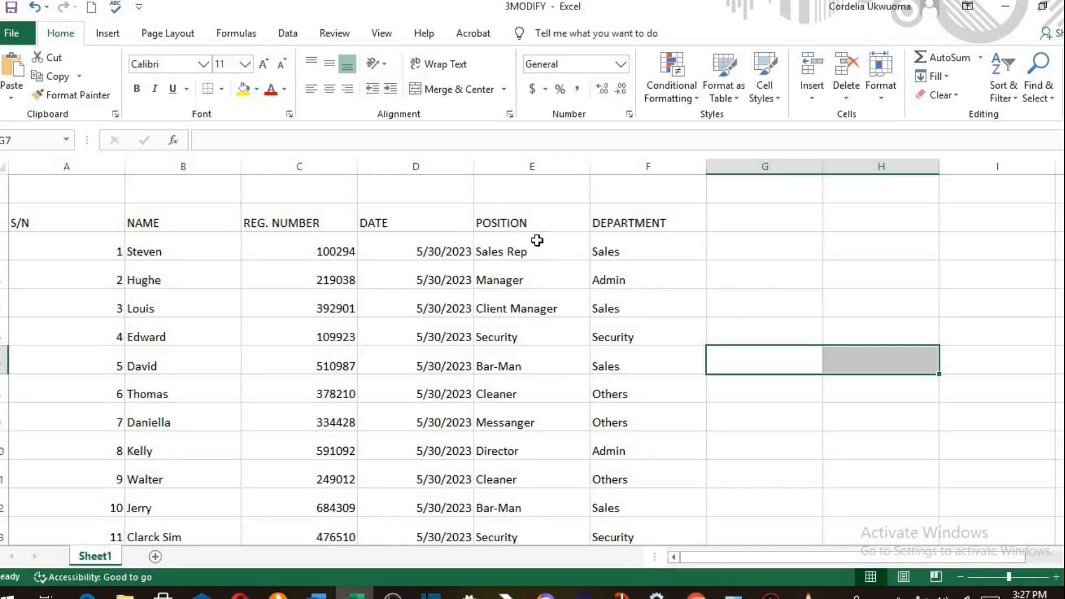
Step: Move the POSITION column after DEPARTMENT by cutting column E and inserting the cut cells at column G
click(521, 161)
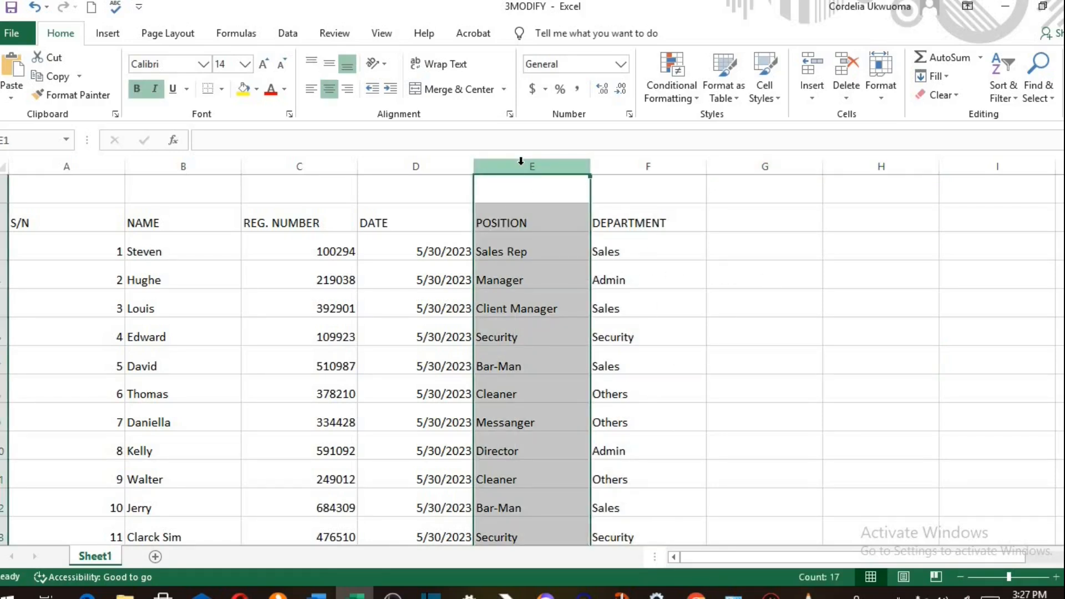
click(59, 60)
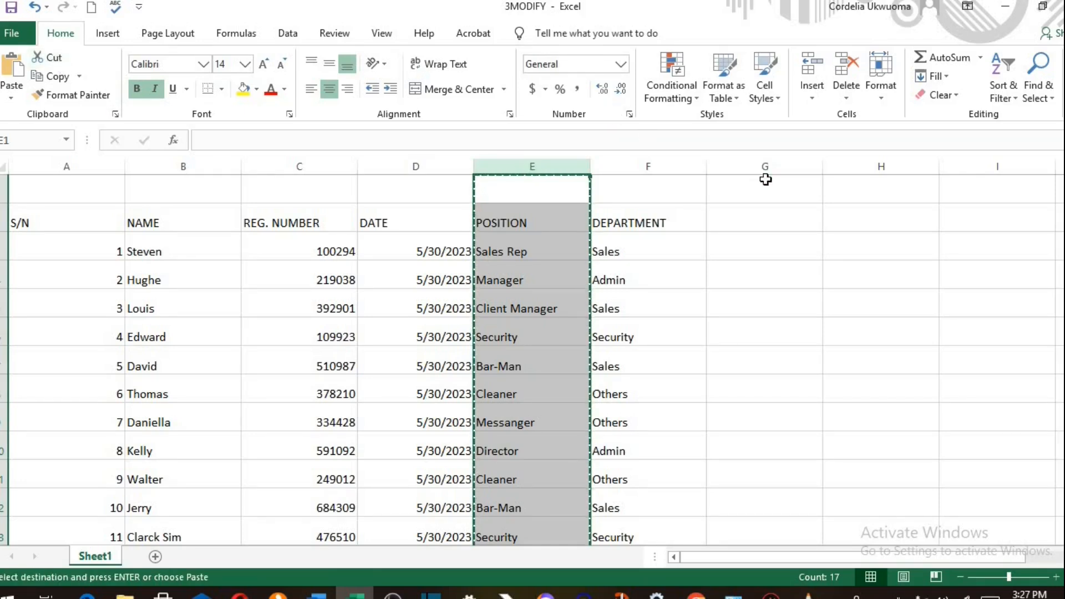
click(794, 163)
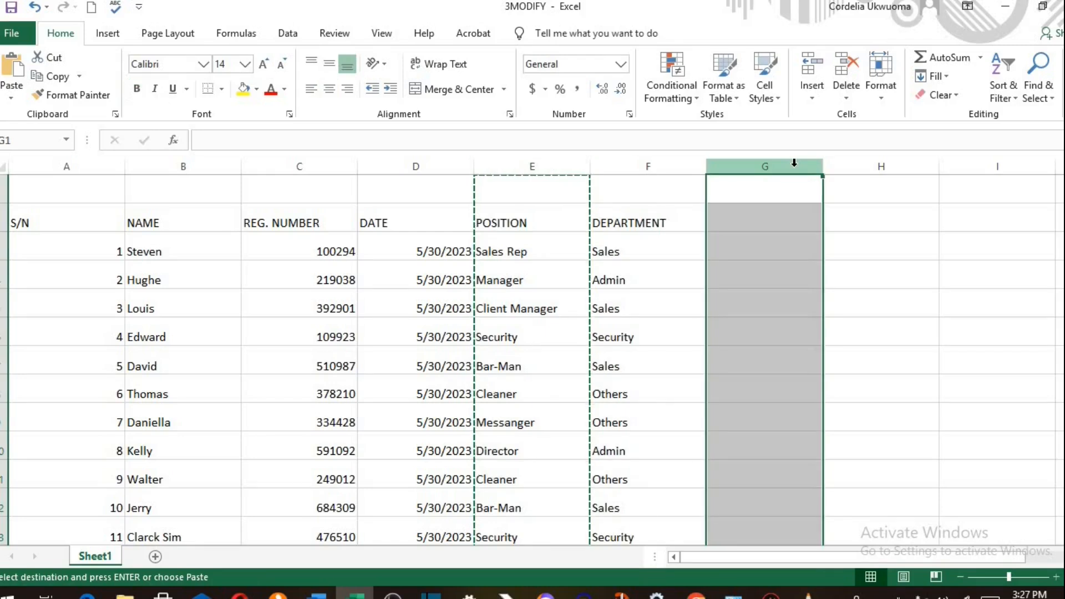
click(814, 100)
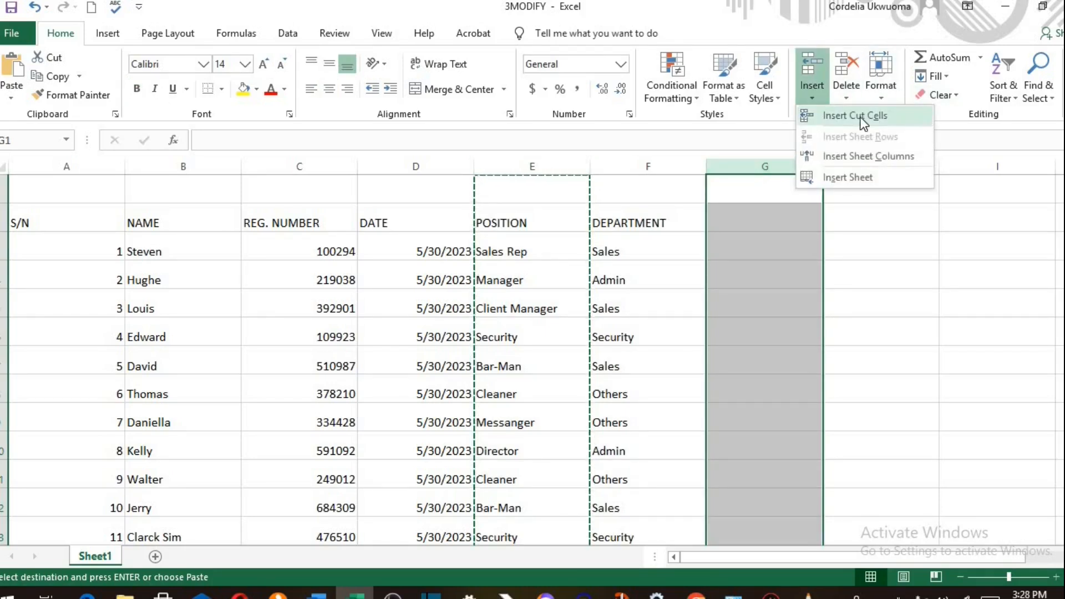
click(861, 118)
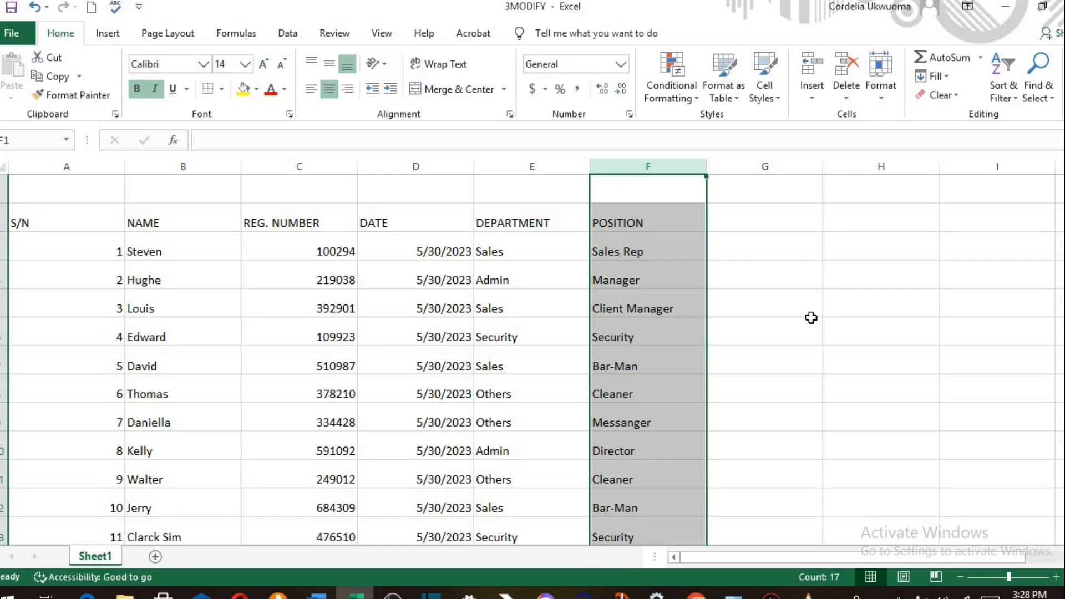
Step: Hide the REG. NUMBER and DATE columns, C and D
click(334, 167)
ctrl+click(408, 170)
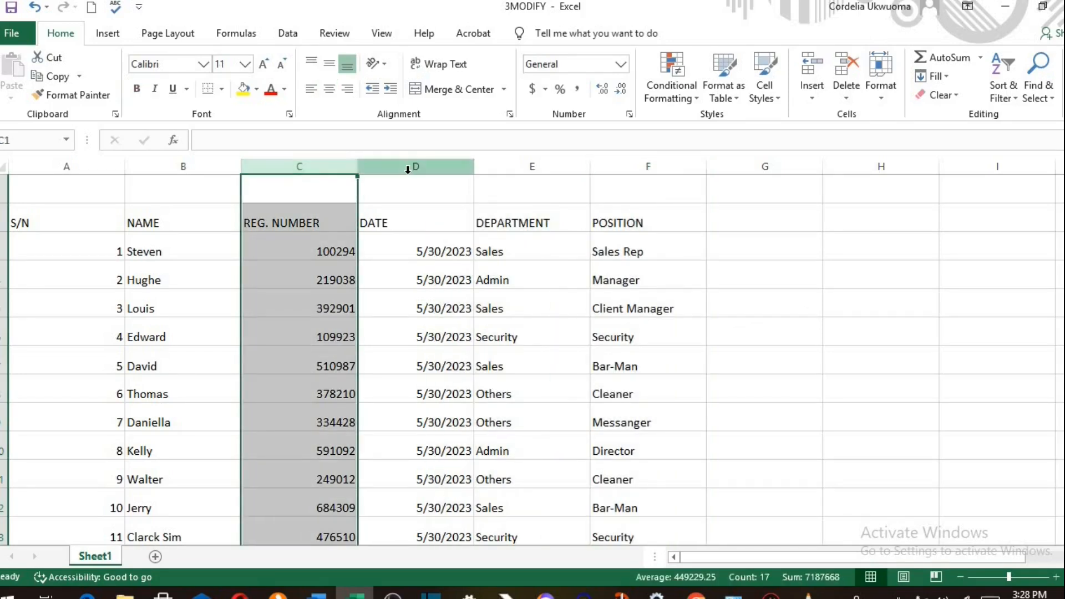
right_click(407, 169)
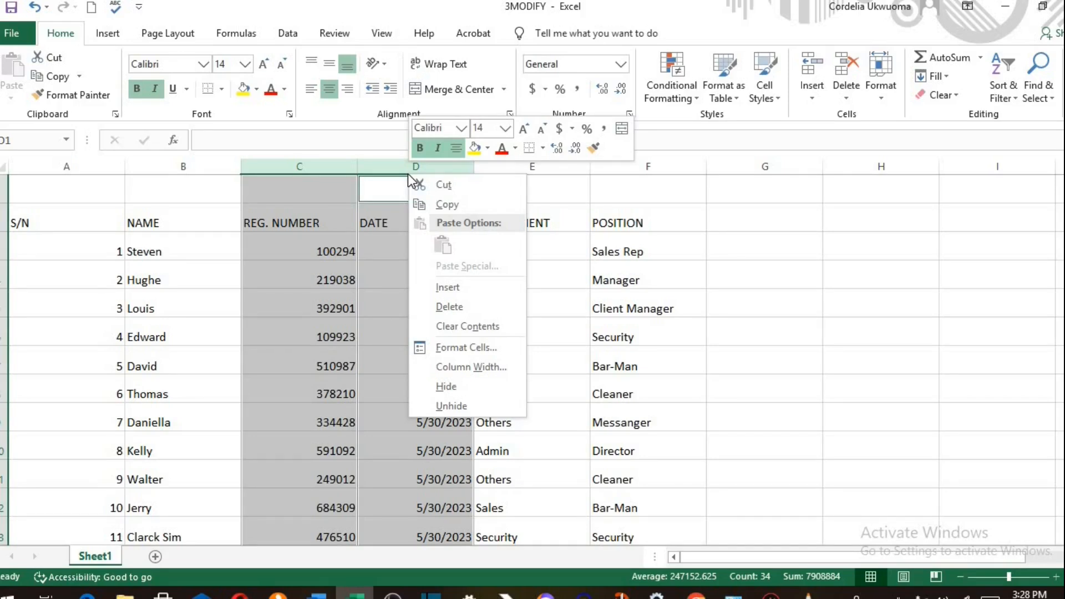
click(449, 387)
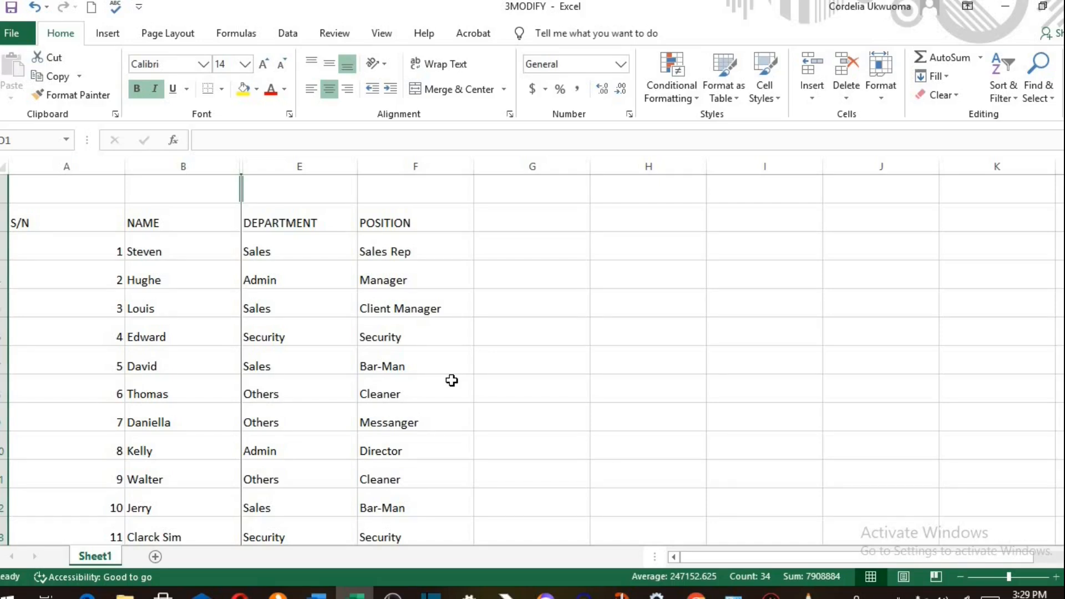
Step: Unhide the hidden columns C and D between the NAME and DEPARTMENT columns
click(181, 165)
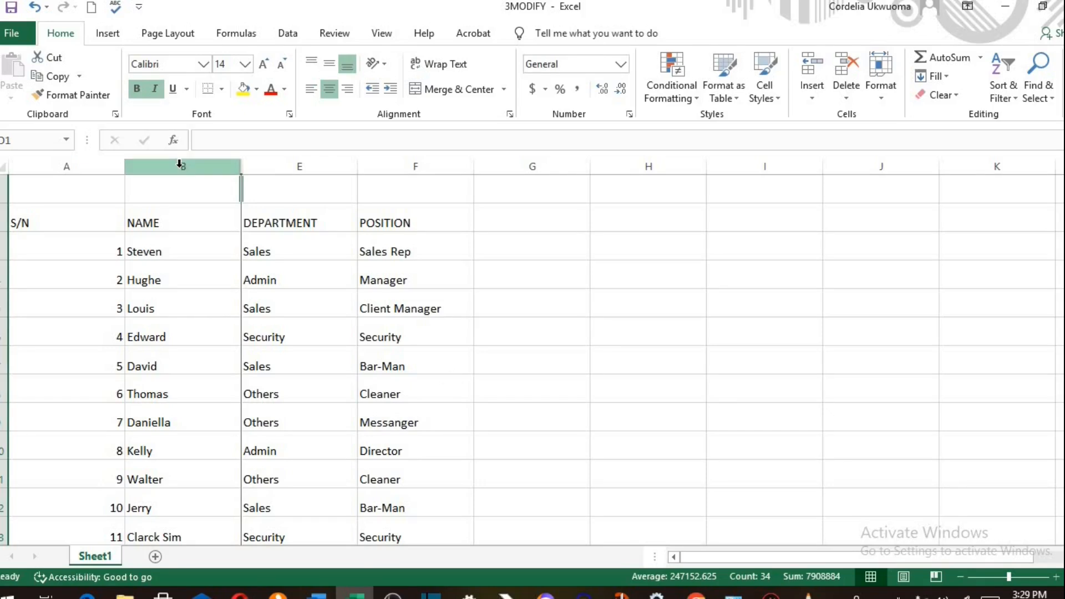
click(179, 164)
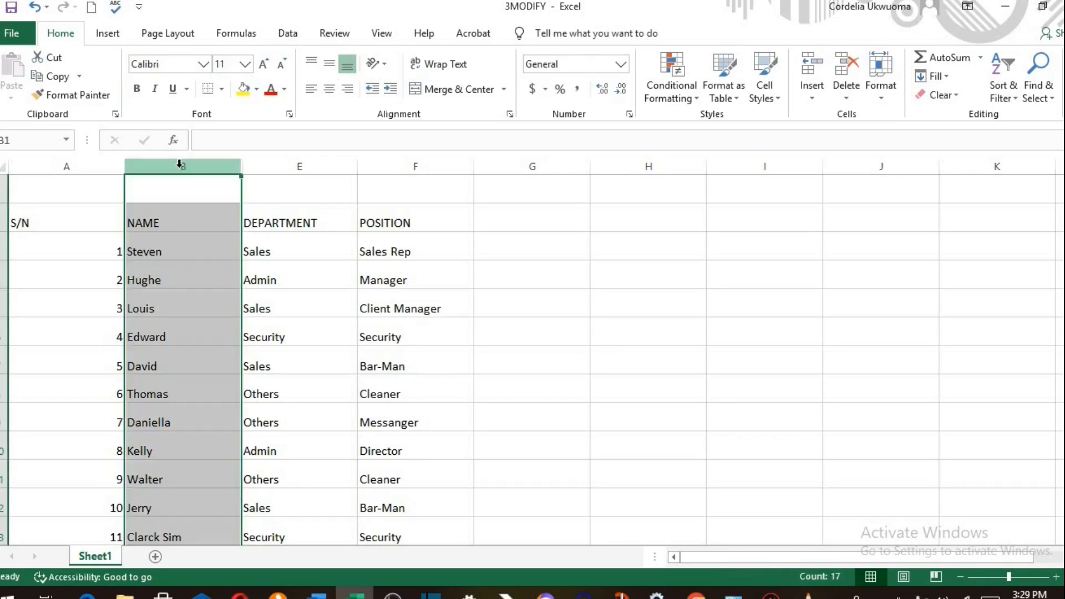
ctrl+click(290, 159)
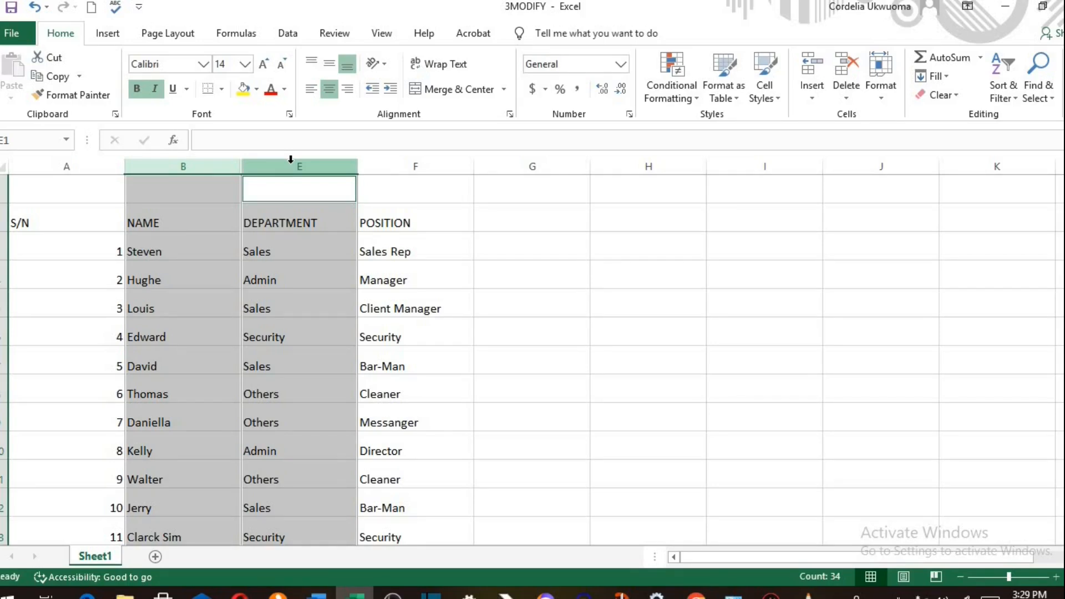
right_click(291, 160)
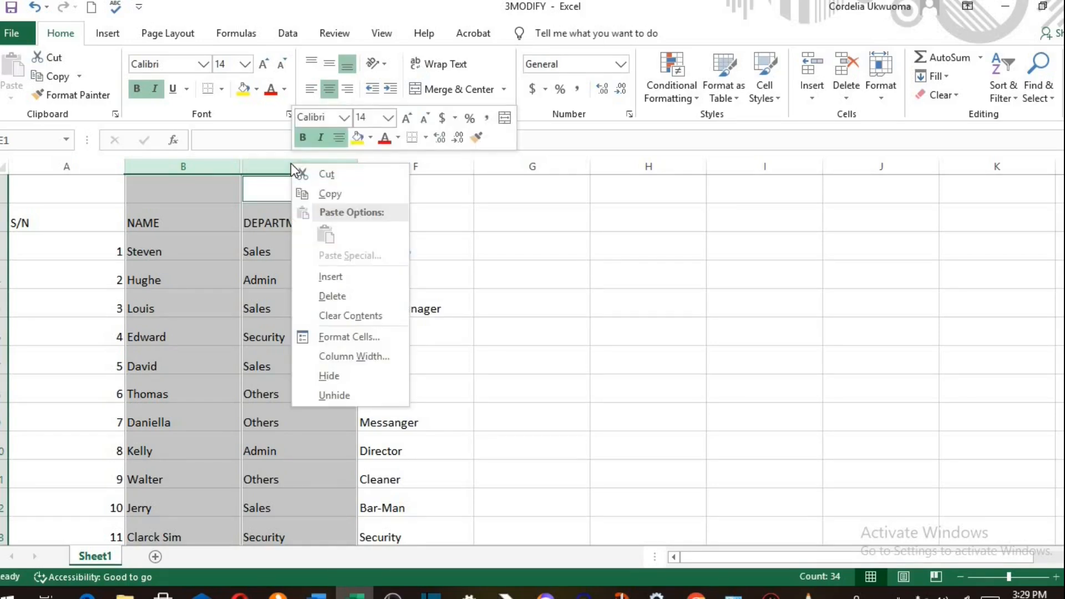
click(339, 395)
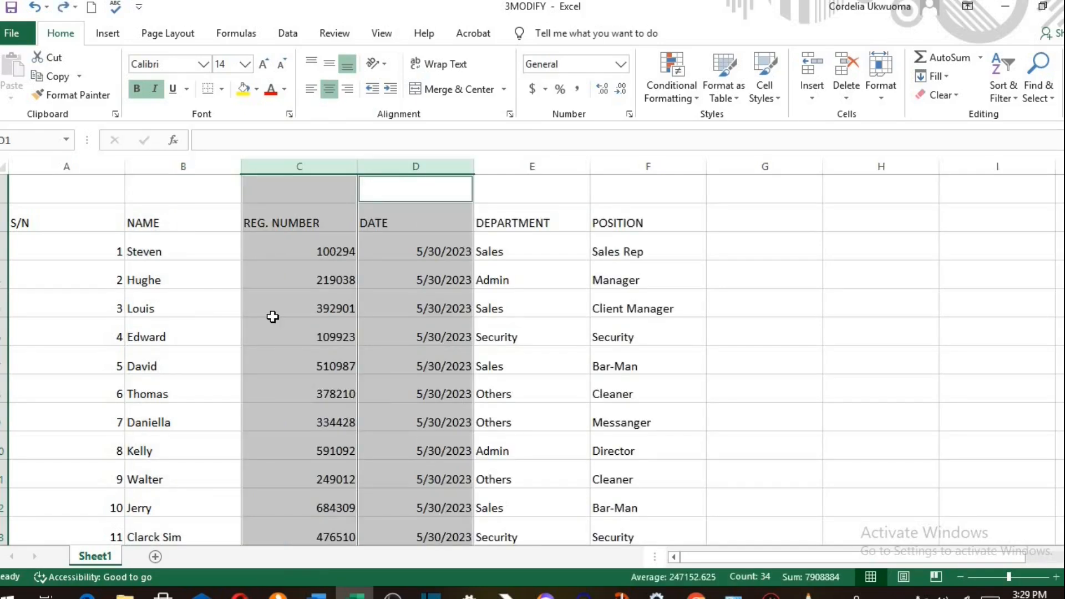